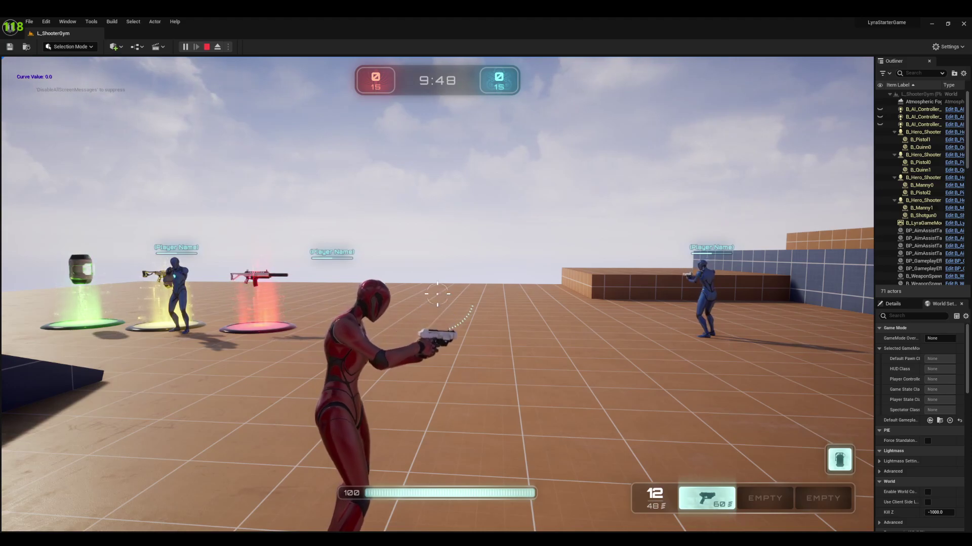
# - Dismiss the volume mixer window and switch from the running game to the MF_Emote_FingerGuns animation editor
pyautogui.hotkey('alt', 'Tab')
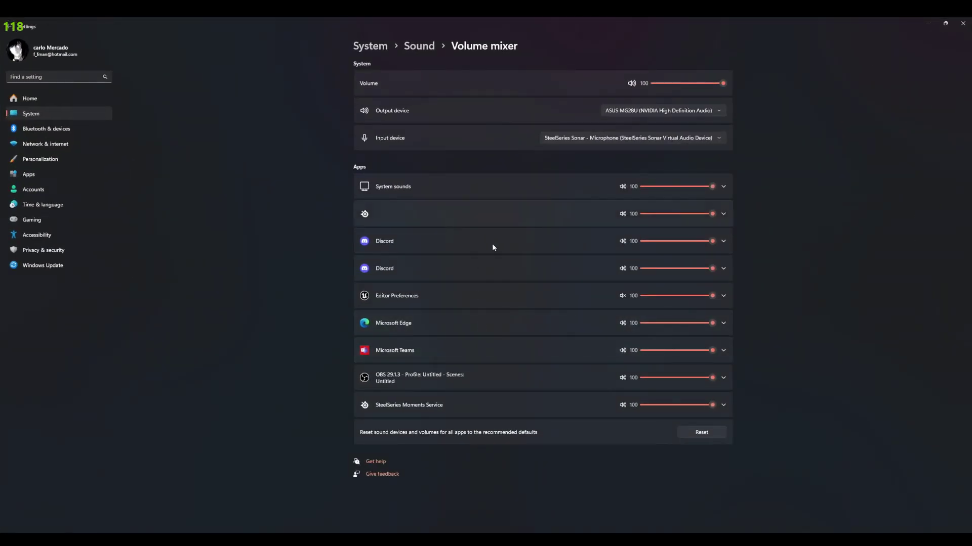
pyautogui.click(928, 24)
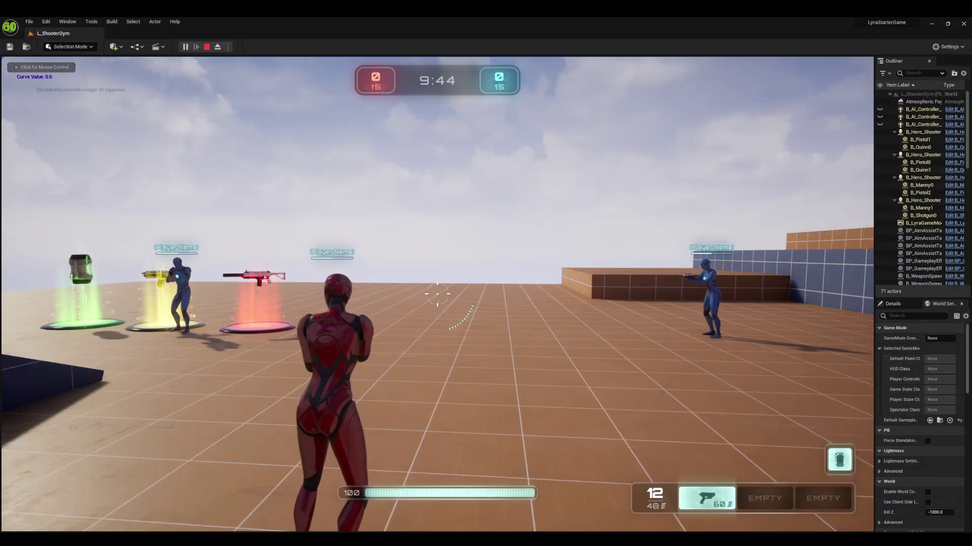
pyautogui.moveTo(578, 540)
pyautogui.click(657, 506)
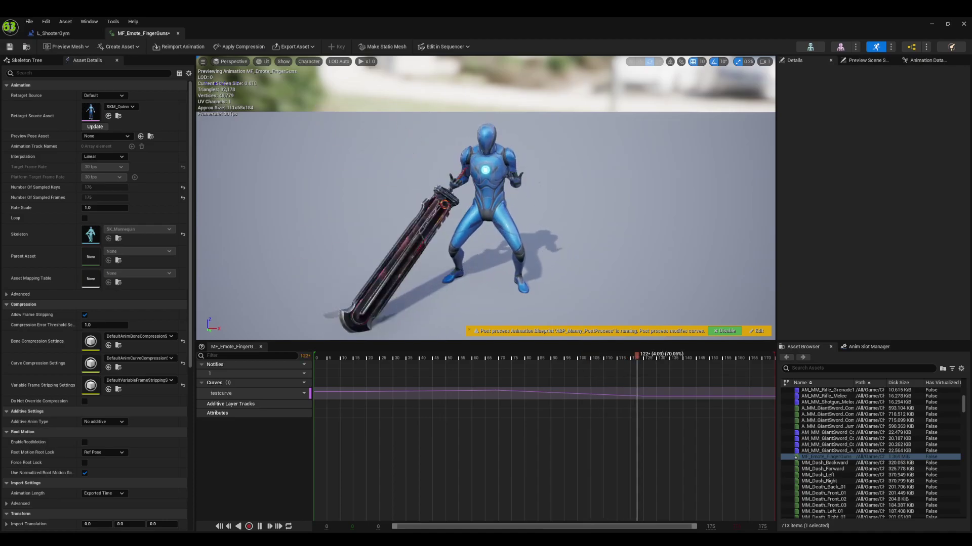
pyautogui.click(34, 538)
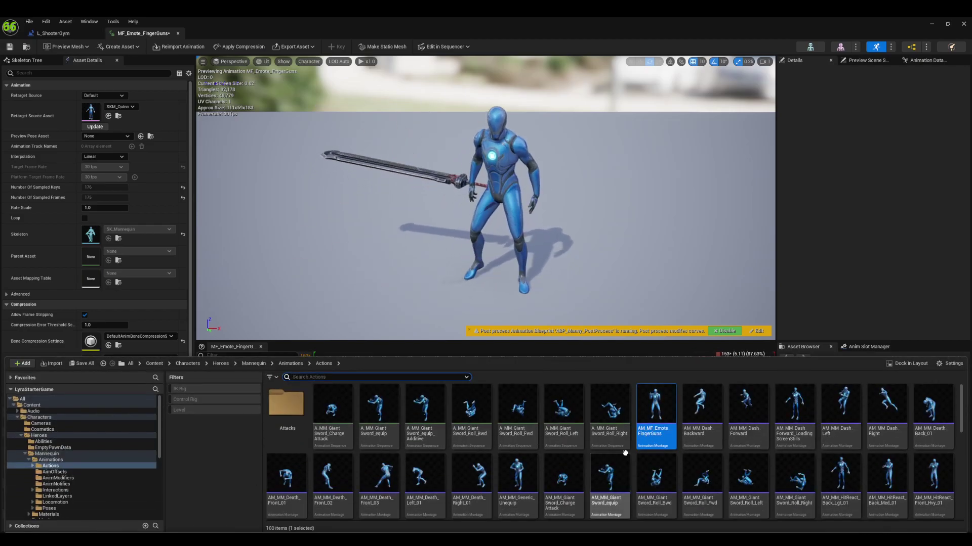
pyautogui.click(544, 291)
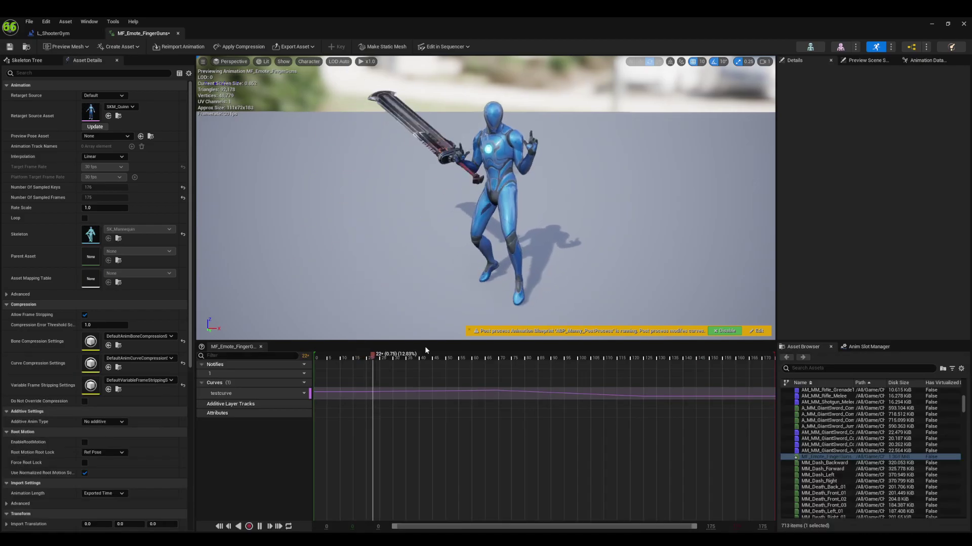
# - Examine the first and last keys of testcurve in the Curve Editor
pyautogui.doubleClick(332, 393)
pyautogui.scroll(-4, 431, 446)
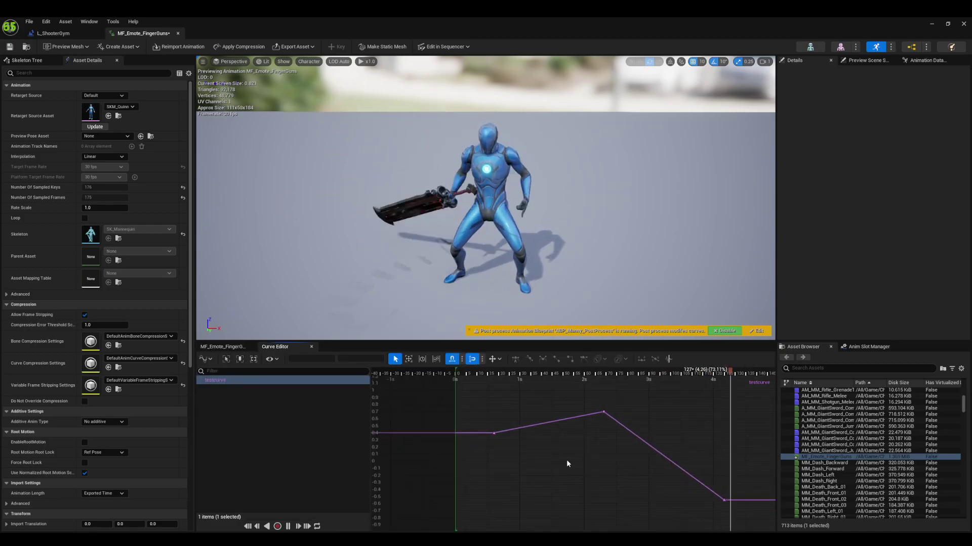
pyautogui.moveTo(526, 441); pyautogui.dragTo(487, 432, button='right')
pyautogui.moveTo(434, 403); pyautogui.dragTo(461, 435)
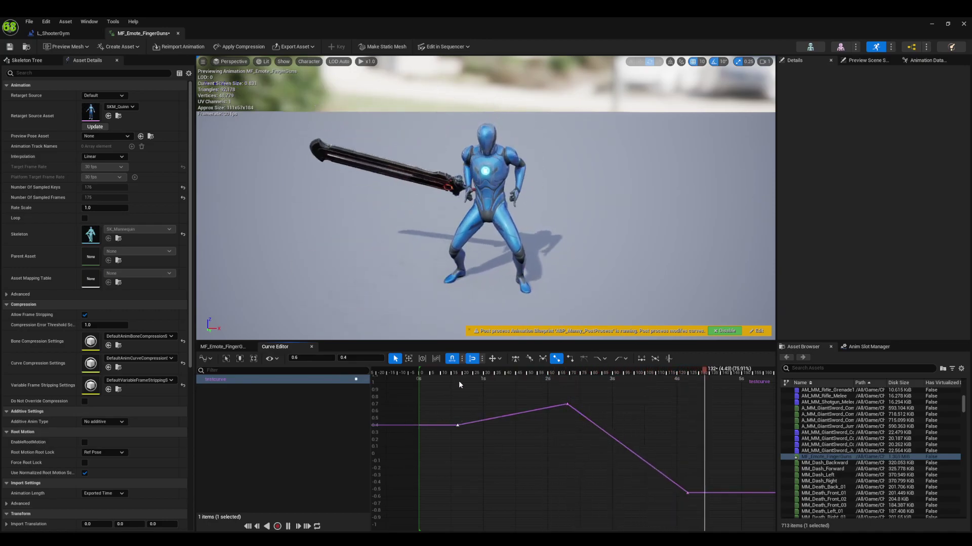
pyautogui.click(687, 492)
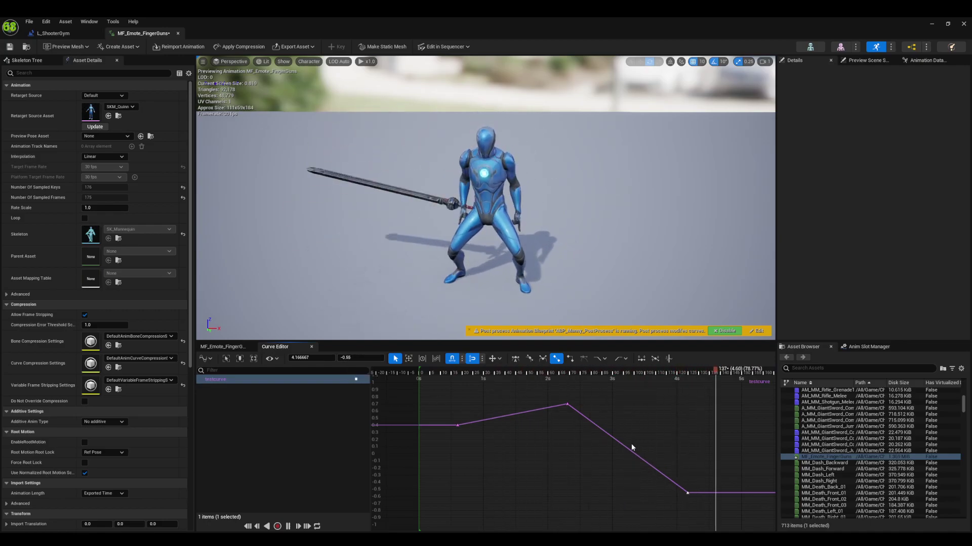
# - Look at the curves of the AM_MF_Emote_FingerGuns montage in the Actions folder and minimize its editor
pyautogui.click(29, 539)
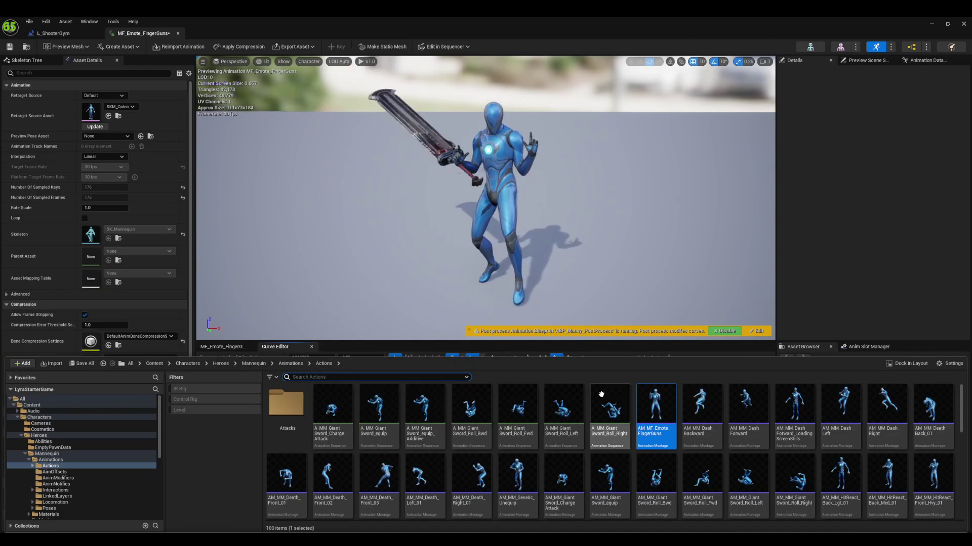
pyautogui.doubleClick(656, 409)
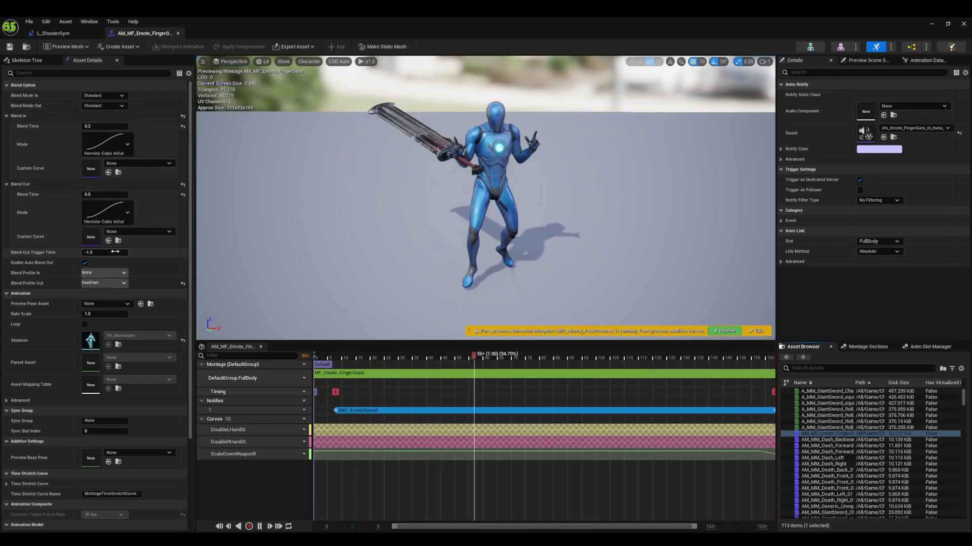
pyautogui.click(931, 23)
# - Test the character in the running L_ShooterGym game and stop the play-in-editor session
pyautogui.click(569, 156)
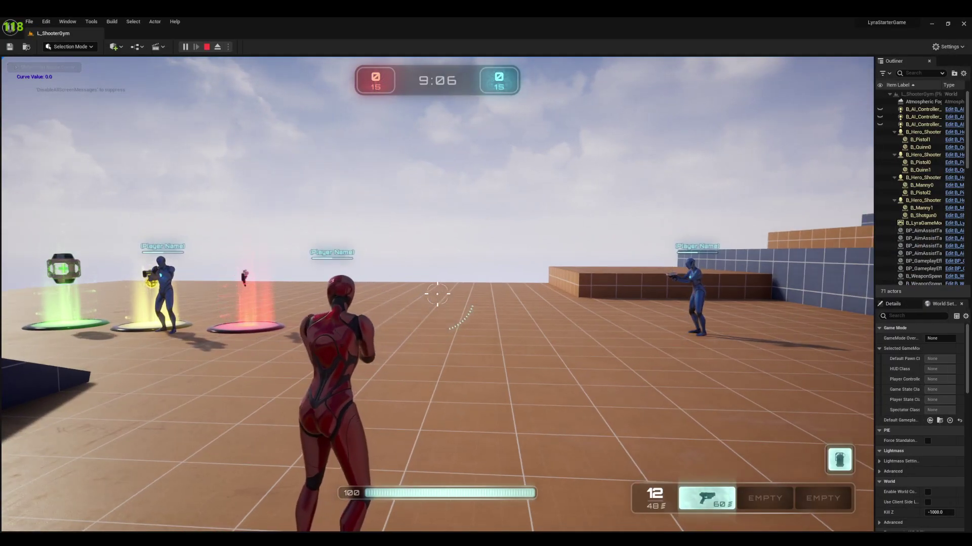
pyautogui.press('b')
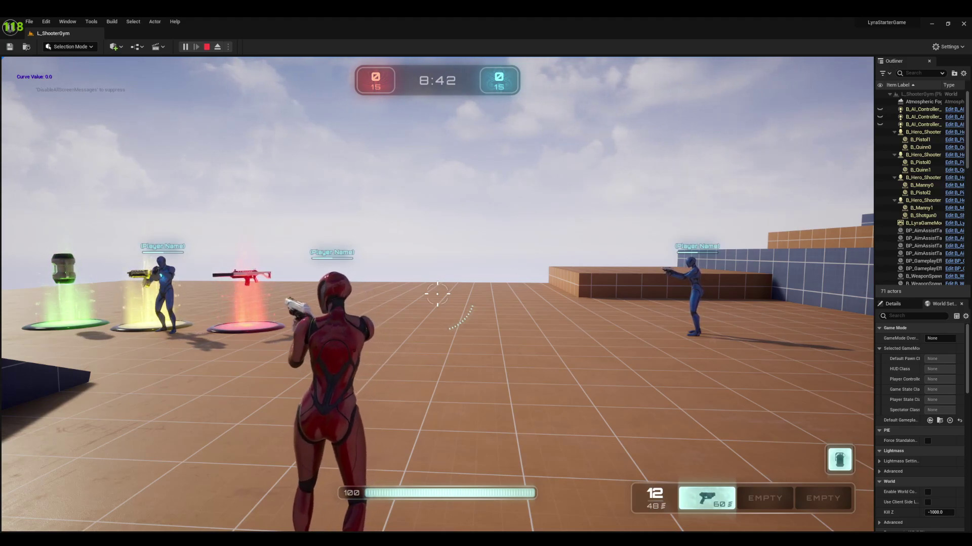
pyautogui.press('w')
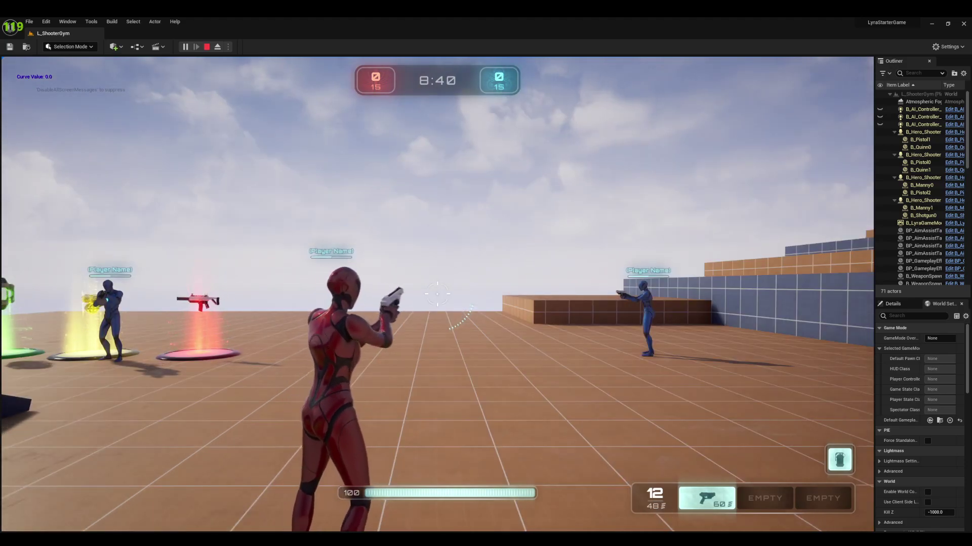
pyautogui.press('Escape')
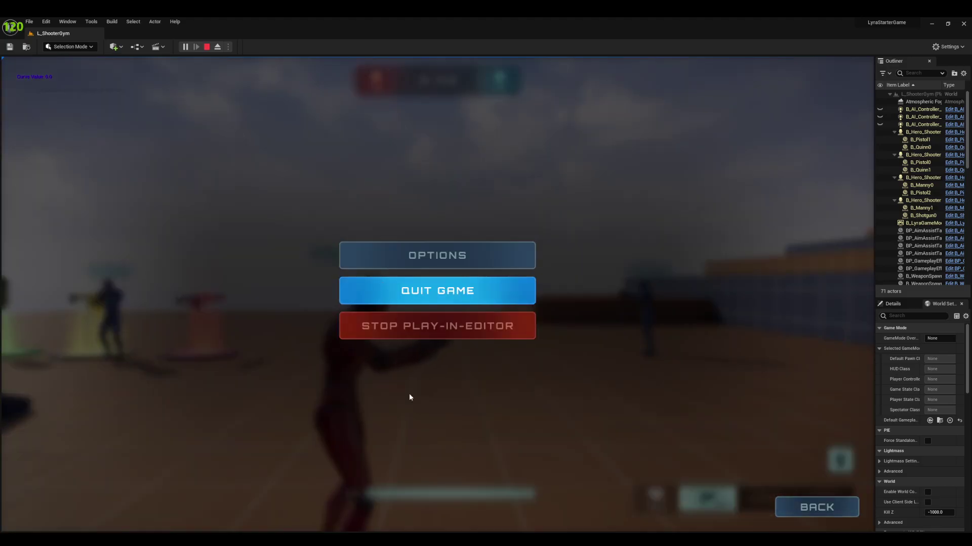
pyautogui.click(472, 329)
# - Return to the montage editor and open its source animation sequence, MF_Emote_FingerGuns
pyautogui.moveTo(581, 539)
pyautogui.click(607, 522)
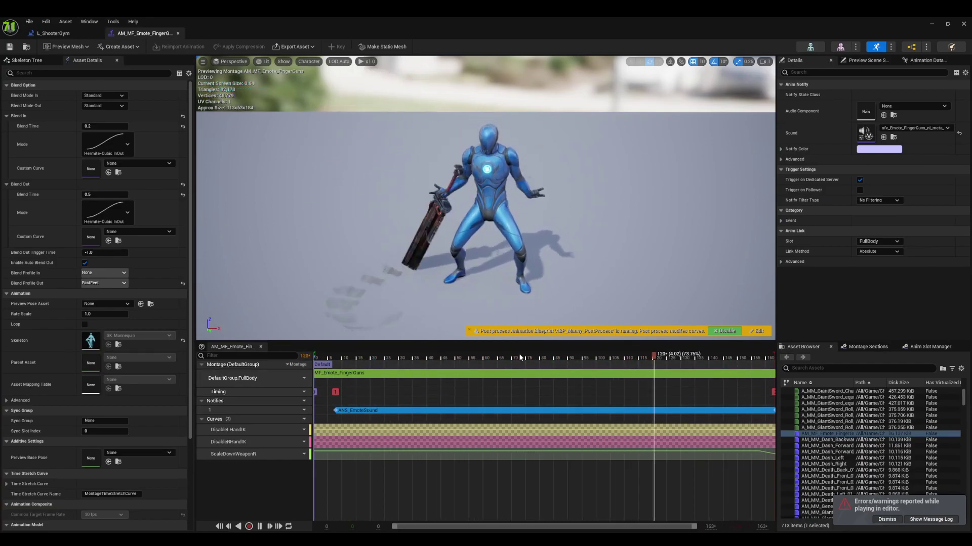
pyautogui.doubleClick(474, 379)
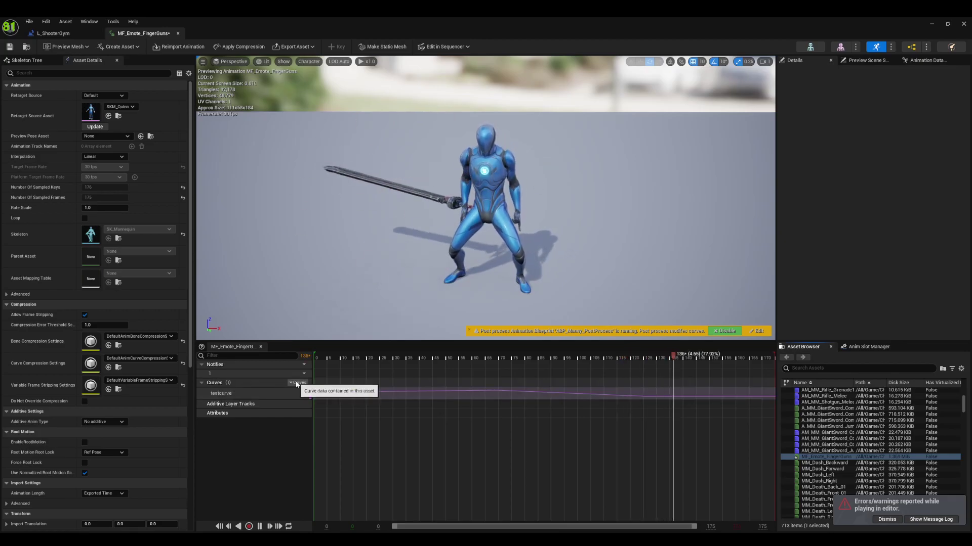
# - Create a new metadata entry named AlphaMetaDataCurve in the MF_Emote_FingerGuns animation's curves
pyautogui.click(299, 383)
pyautogui.moveTo(319, 405)
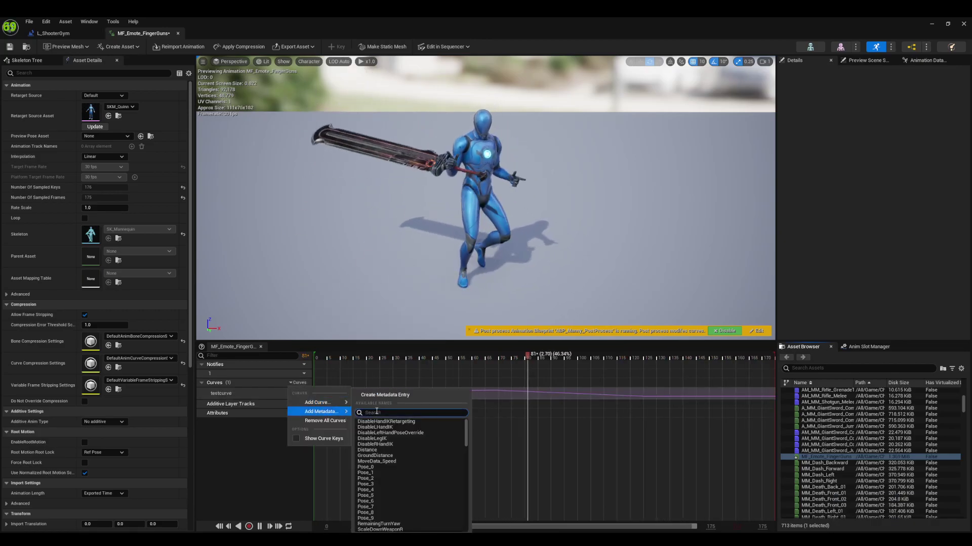
pyautogui.write('Al')
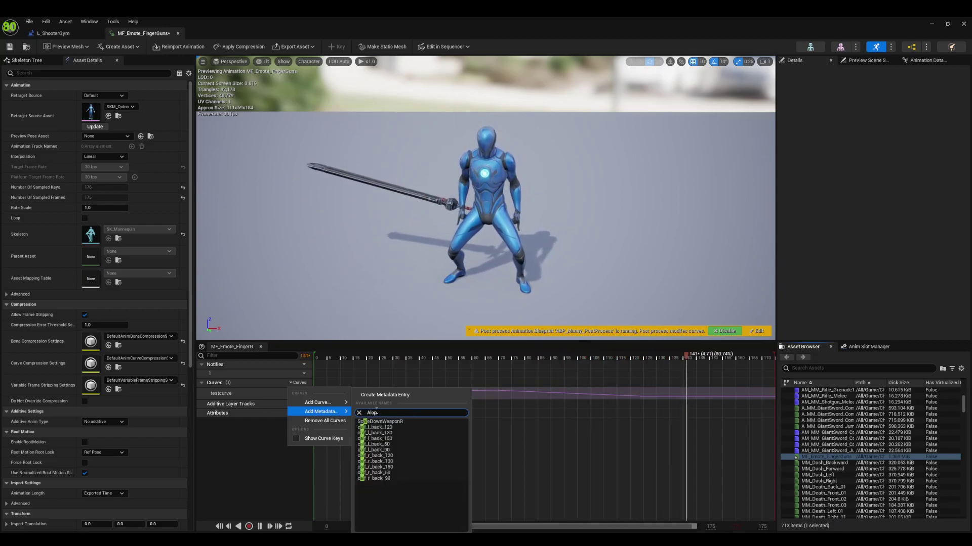
pyautogui.write('ph')
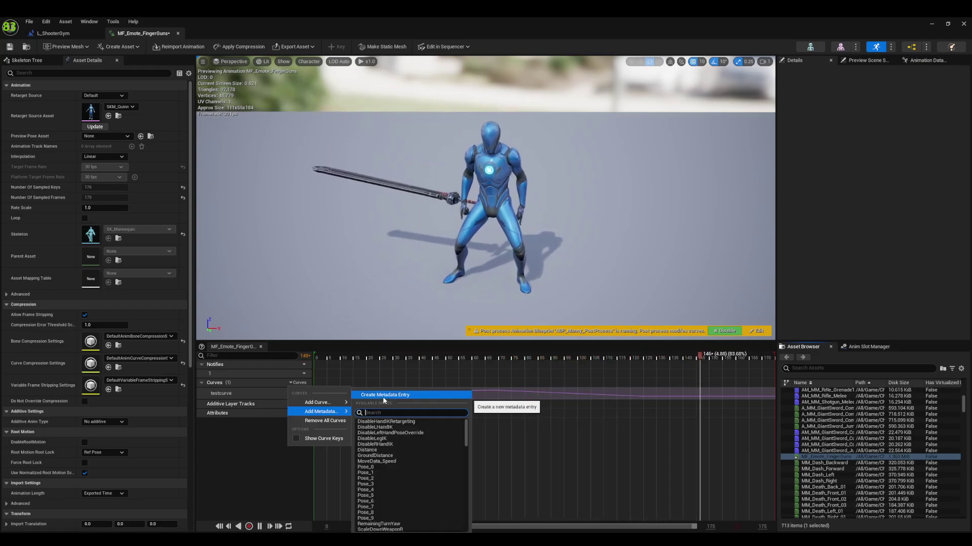
pyautogui.click(384, 395)
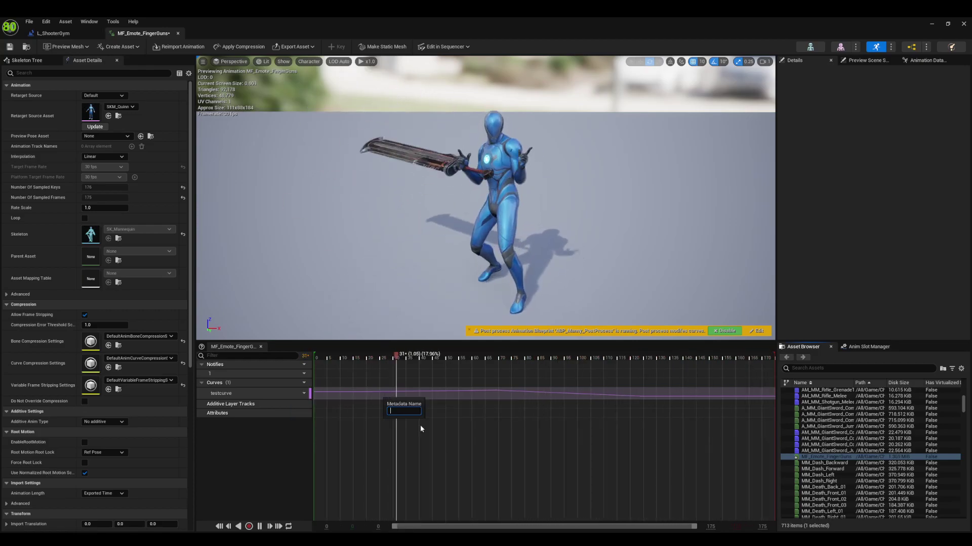
pyautogui.write('Alpha')
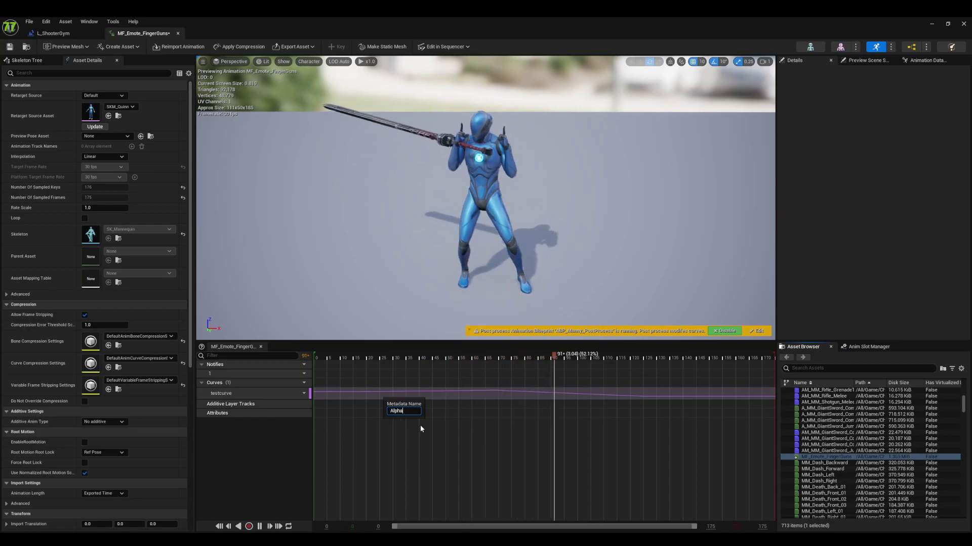
pyautogui.write('MetaDat')
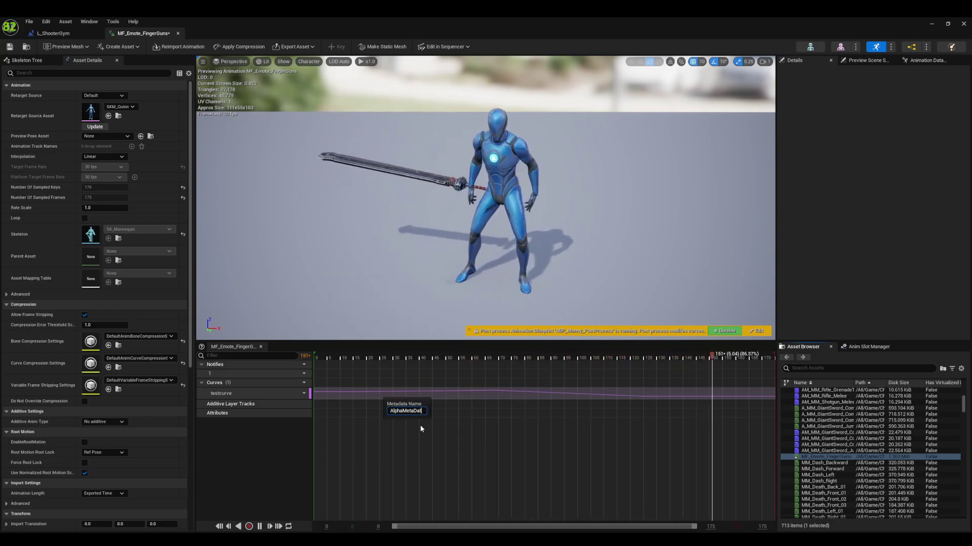
pyautogui.write('aCu')
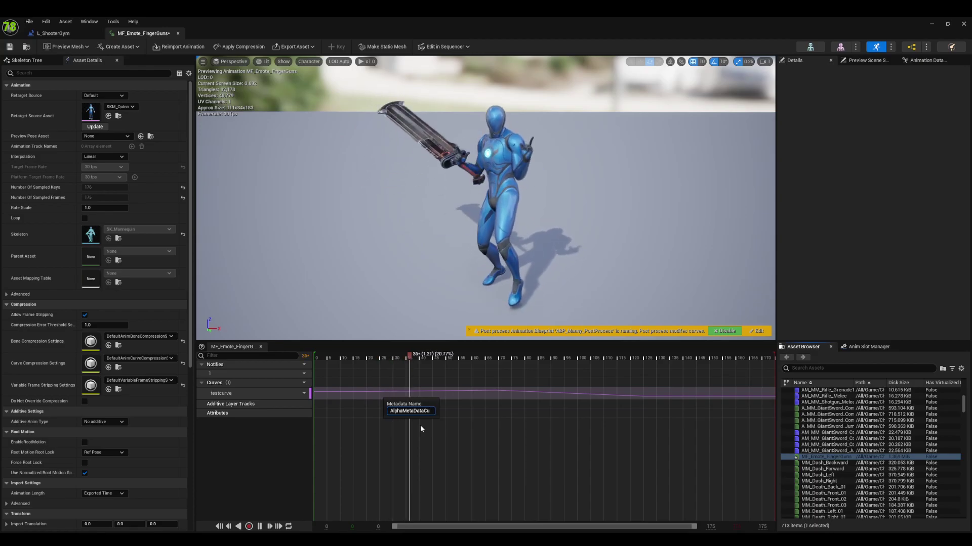
pyautogui.write('rve')
pyautogui.press('Return')
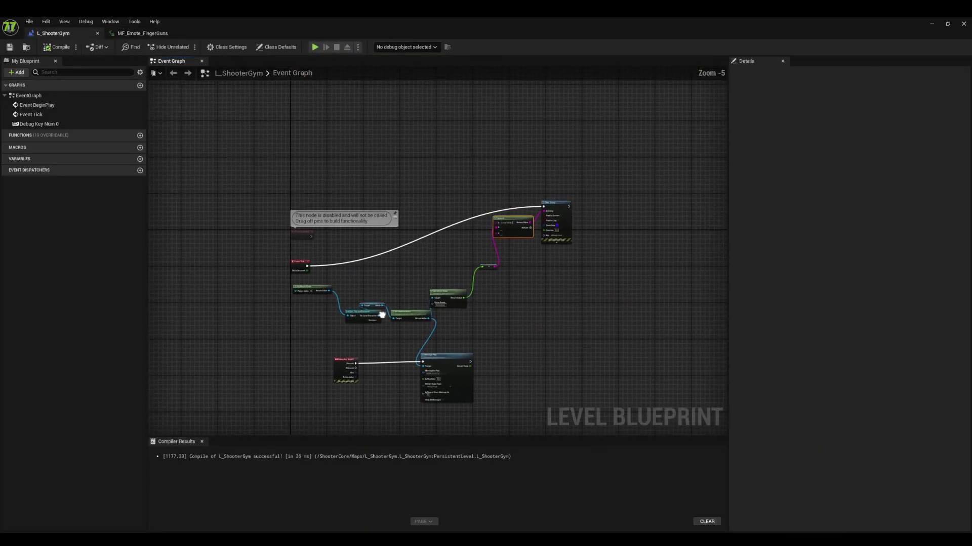
# - In the L_ShooterGym level blueprint, add input D to the Append node with the text "Curve Value Filter:"
pyautogui.moveTo(382, 315); pyautogui.dragTo(402, 273, button='right')
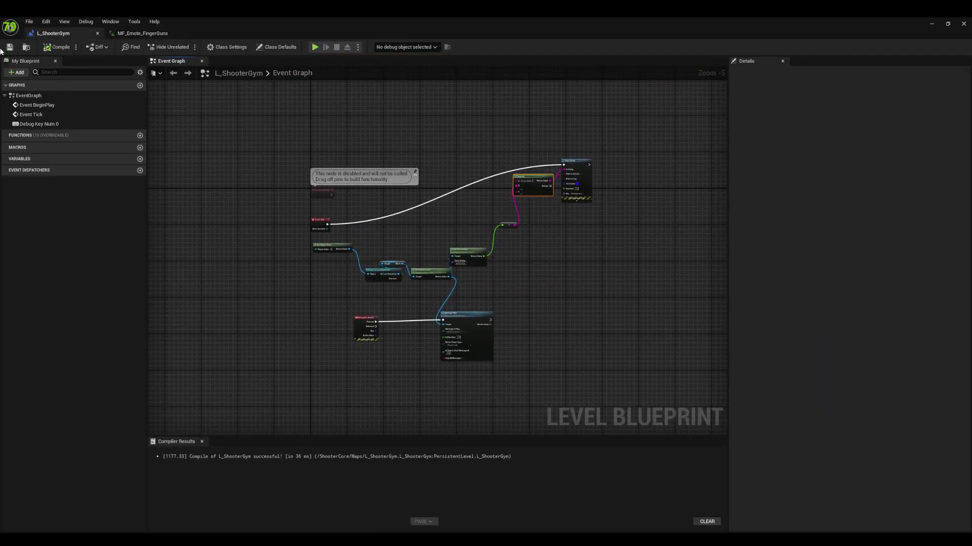
pyautogui.scroll(1, 400, 144)
pyautogui.scroll(2, 473, 174)
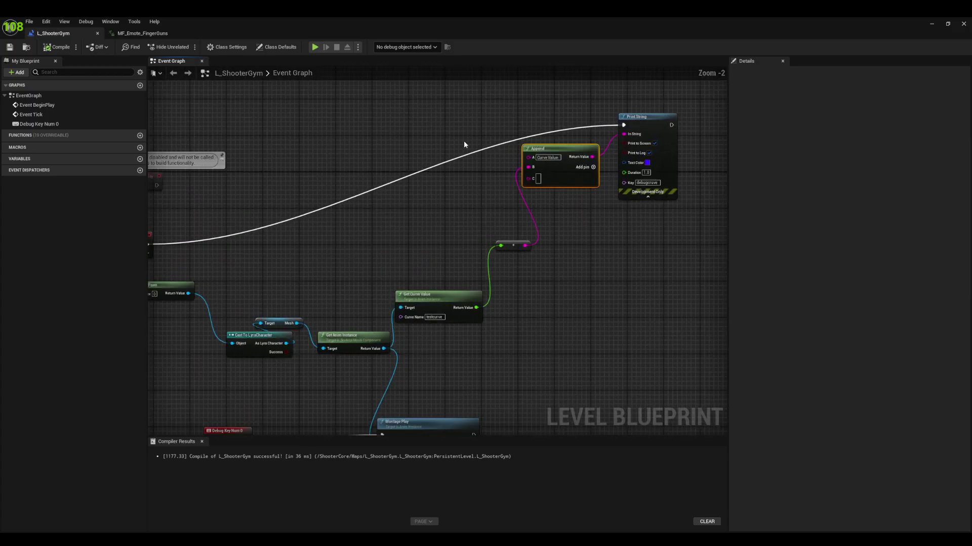
pyautogui.moveTo(434, 196); pyautogui.dragTo(468, 99, button='right')
pyautogui.moveTo(440, 248); pyautogui.dragTo(418, 170, button='right')
pyautogui.moveTo(369, 221); pyautogui.dragTo(453, 360, button='right')
pyautogui.moveTo(444, 259); pyautogui.dragTo(319, 316, button='right')
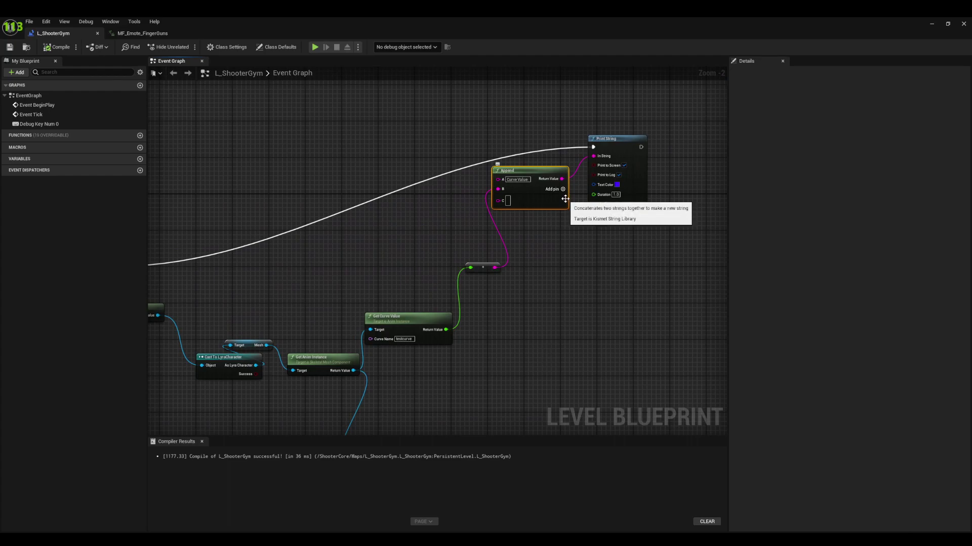
pyautogui.click(564, 190)
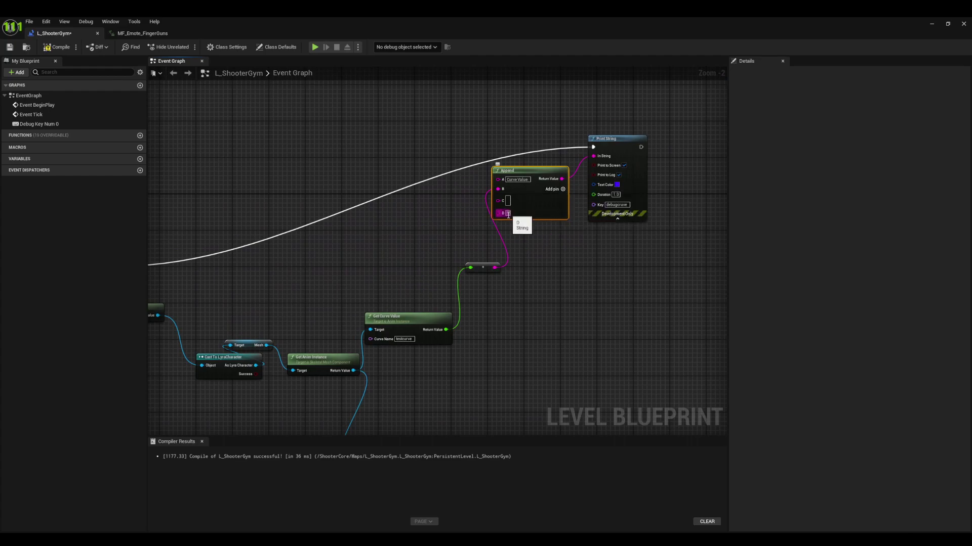
pyautogui.scroll(2, 508, 179)
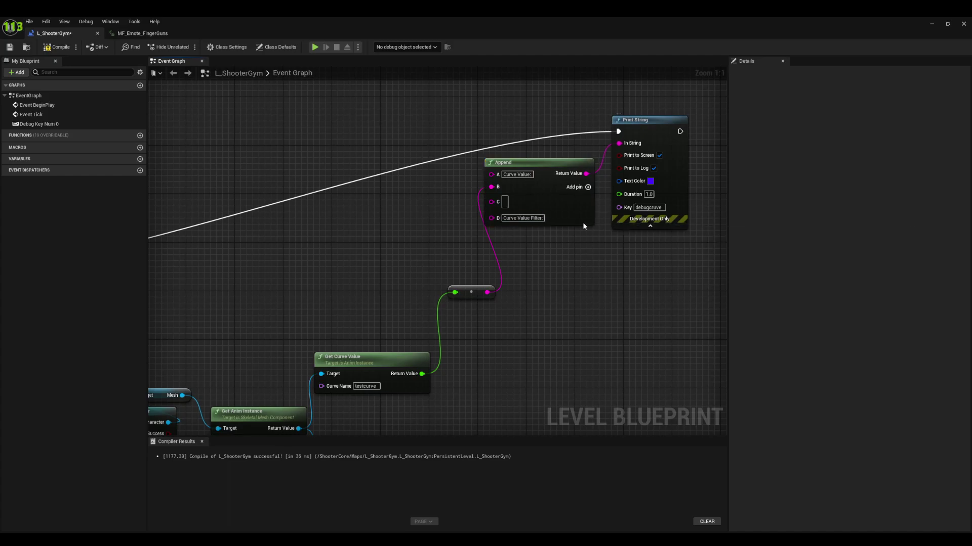
# - Add inputs E and F to the Append node and space out the Append, Print String and string conversion nodes
pyautogui.click(587, 188)
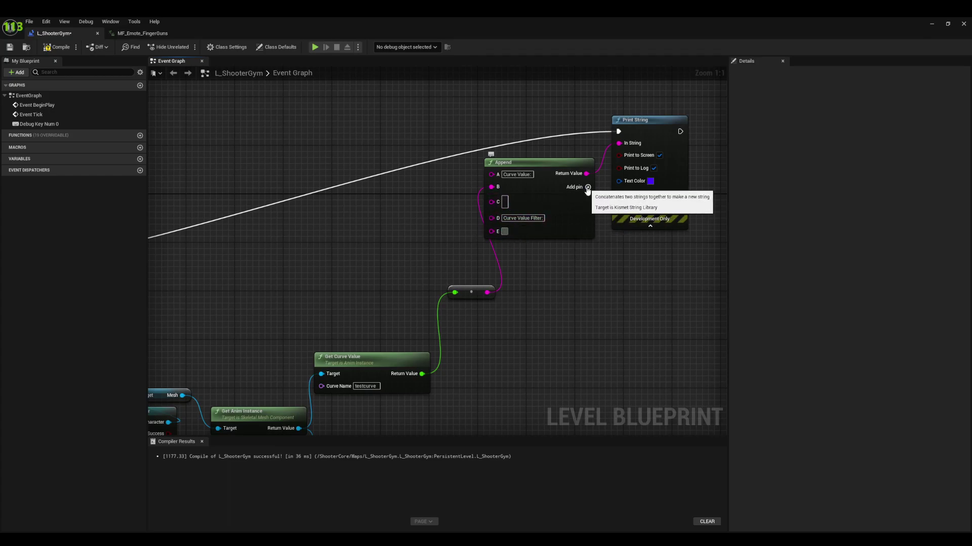
pyautogui.click(588, 187)
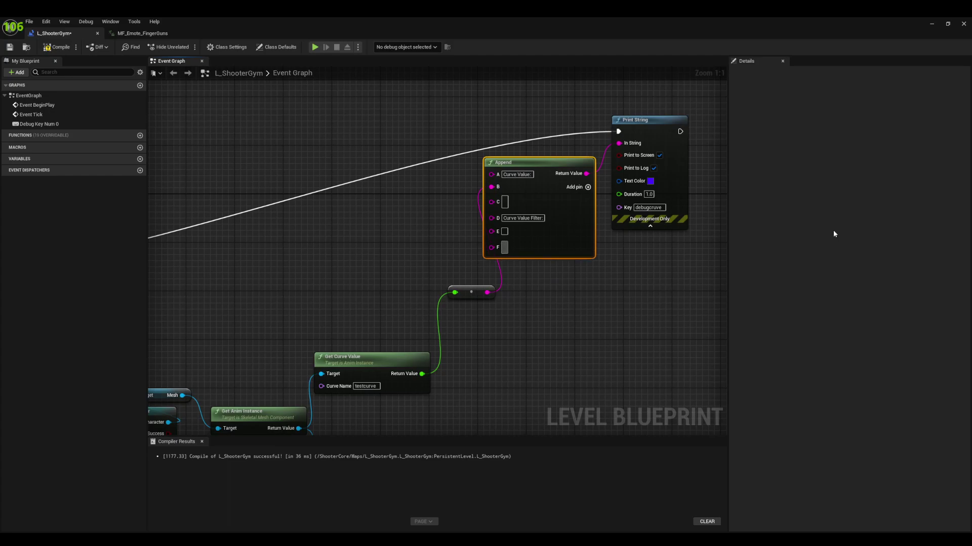
pyautogui.moveTo(560, 169); pyautogui.dragTo(577, 169)
pyautogui.moveTo(652, 136)
pyautogui.mouseDown()
pyautogui.moveTo(682, 130)
pyautogui.moveTo(670, 136)
pyautogui.mouseUp()
pyautogui.moveTo(469, 287); pyautogui.dragTo(457, 282)
# - Duplicate the Get Curve Value node and place the copy below the original
pyautogui.scroll(-2, 512, 364)
pyautogui.moveTo(513, 365); pyautogui.dragTo(489, 217, button='right')
pyautogui.scroll(2, 379, 200)
pyautogui.moveTo(387, 188); pyautogui.dragTo(397, 243)
pyautogui.rightClick(413, 223)
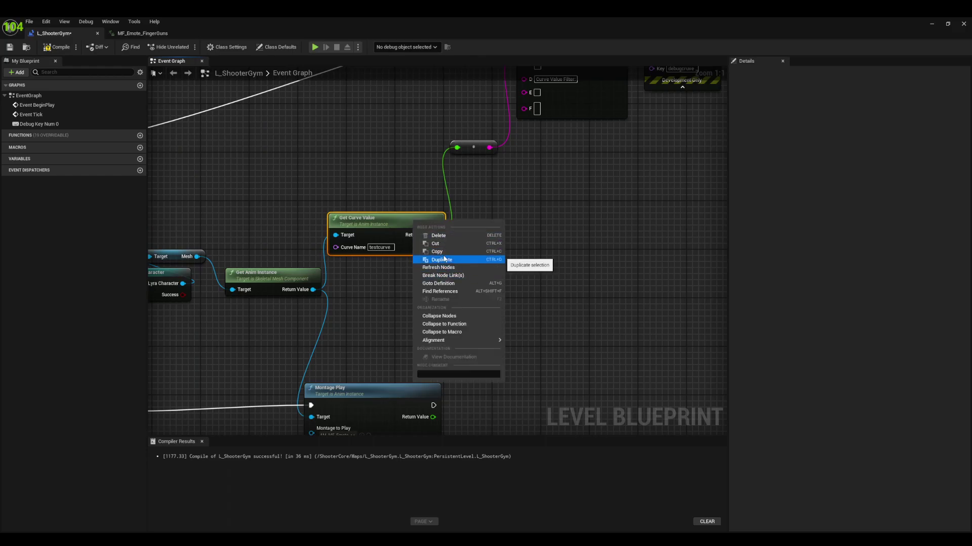
pyautogui.click(435, 259)
pyautogui.moveTo(454, 223); pyautogui.dragTo(448, 273)
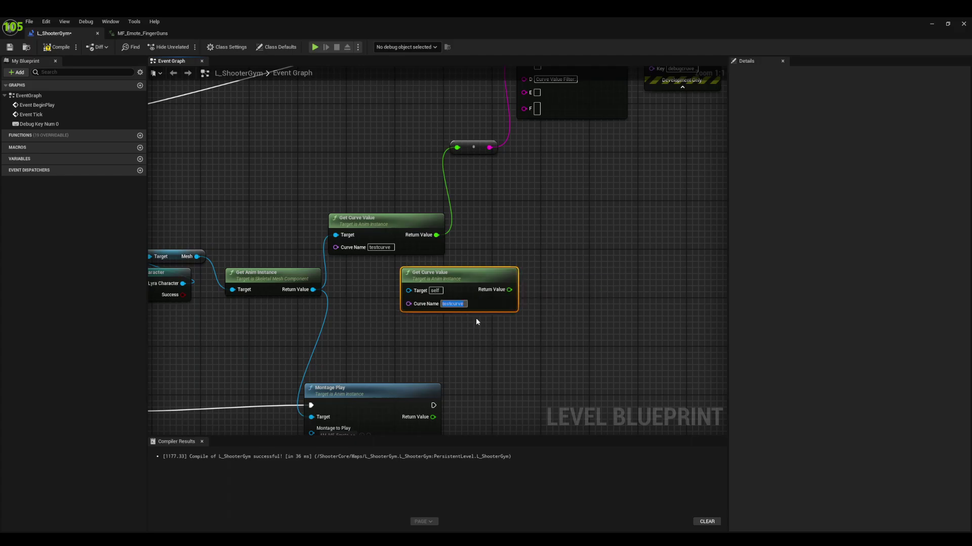
# - Copy the metadata curve's name from the MF_Emote_FingerGuns animation and set the duplicated Get Curve Value node's Curve Name to AlphaMetaDataCurve
pyautogui.click(137, 34)
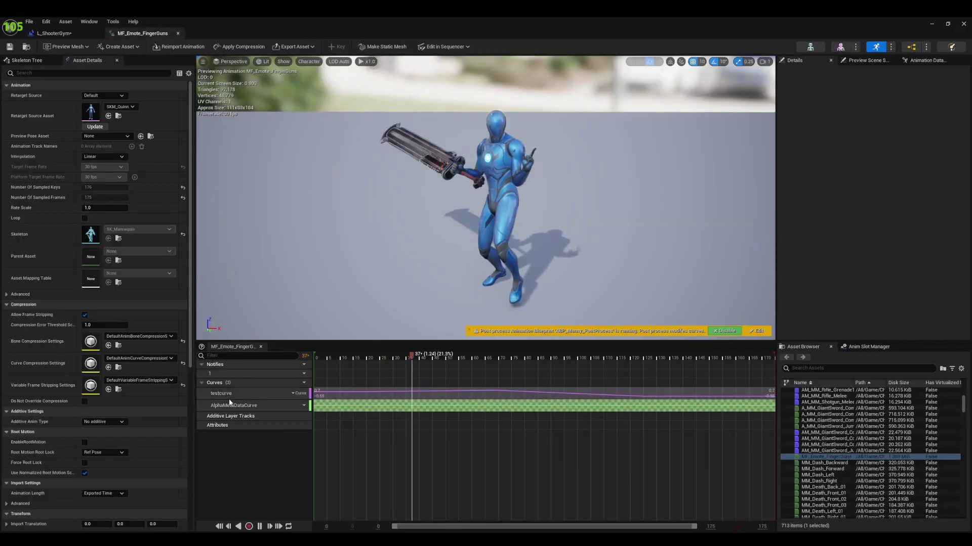
pyautogui.doubleClick(230, 405)
pyautogui.hotkey('ctrl', 'c')
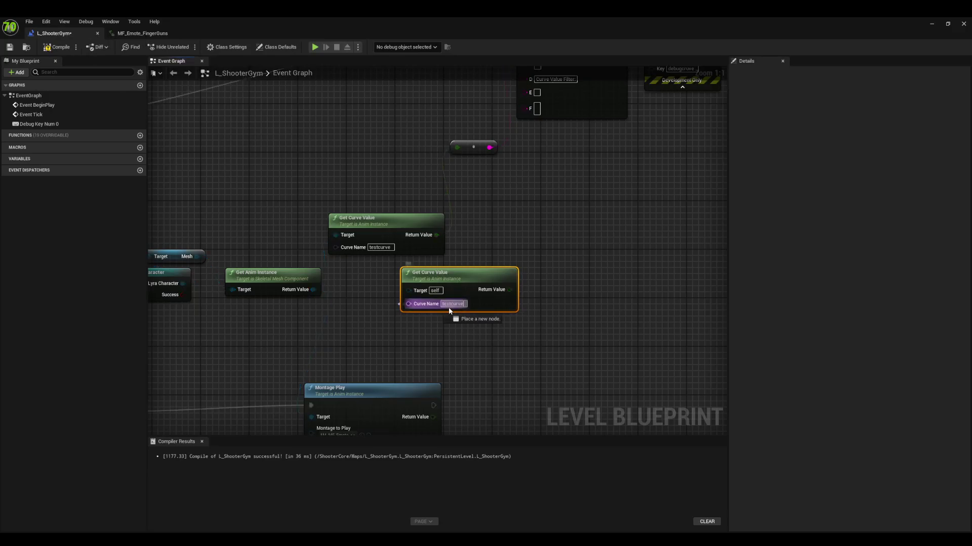
pyautogui.click(449, 305)
pyautogui.hotkey('ctrl', 'v')
pyautogui.click(539, 333)
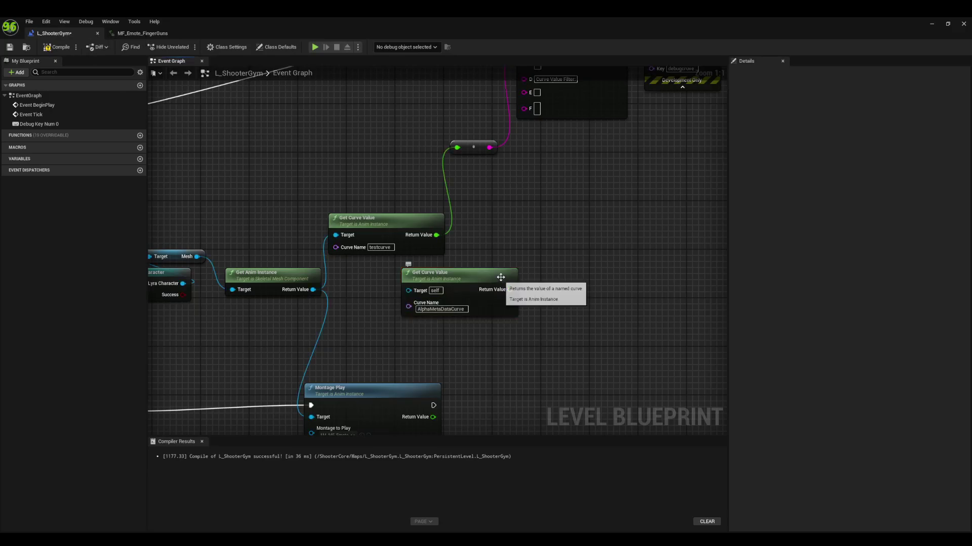
# - Connect the Get Anim Instance return value to the Target of the AlphaMetaDataCurve Get Curve Value node
pyautogui.moveTo(508, 210); pyautogui.dragTo(413, 286, button='right')
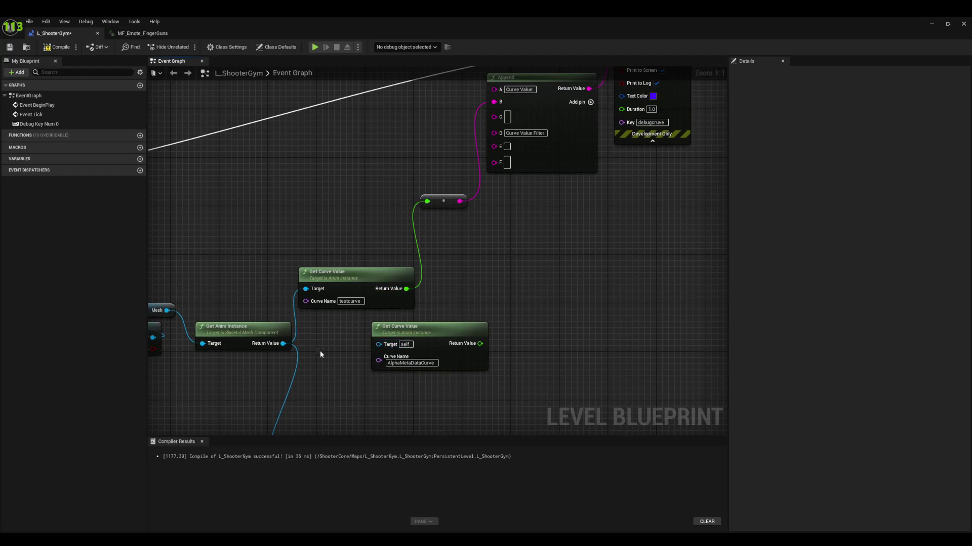
pyautogui.moveTo(317, 353); pyautogui.dragTo(378, 277, button='right')
pyautogui.moveTo(344, 268); pyautogui.dragTo(448, 273)
pyautogui.moveTo(448, 273); pyautogui.dragTo(418, 290, button='right')
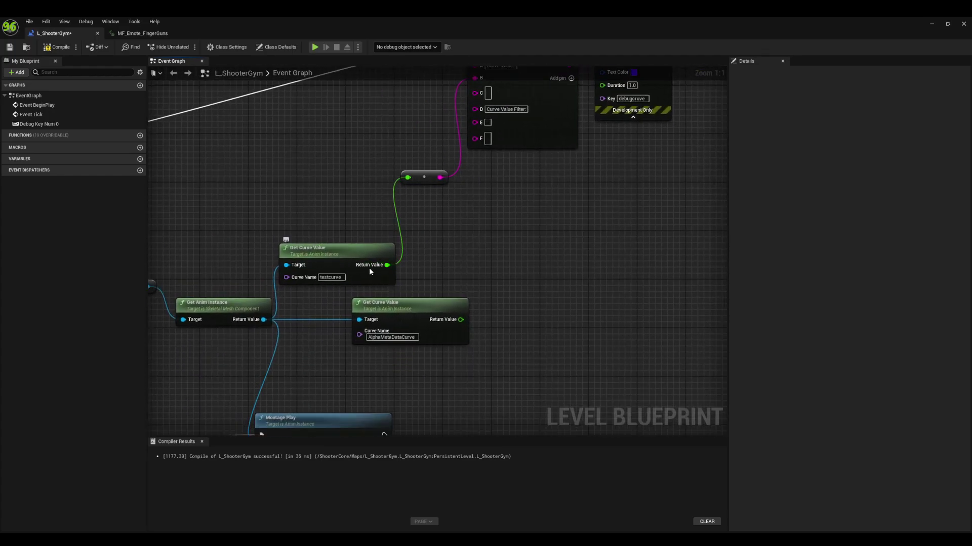
# - Add a Divide node that divides the testcurve value by the AlphaMetaDataCurve value
pyautogui.moveTo(386, 266); pyautogui.dragTo(506, 257)
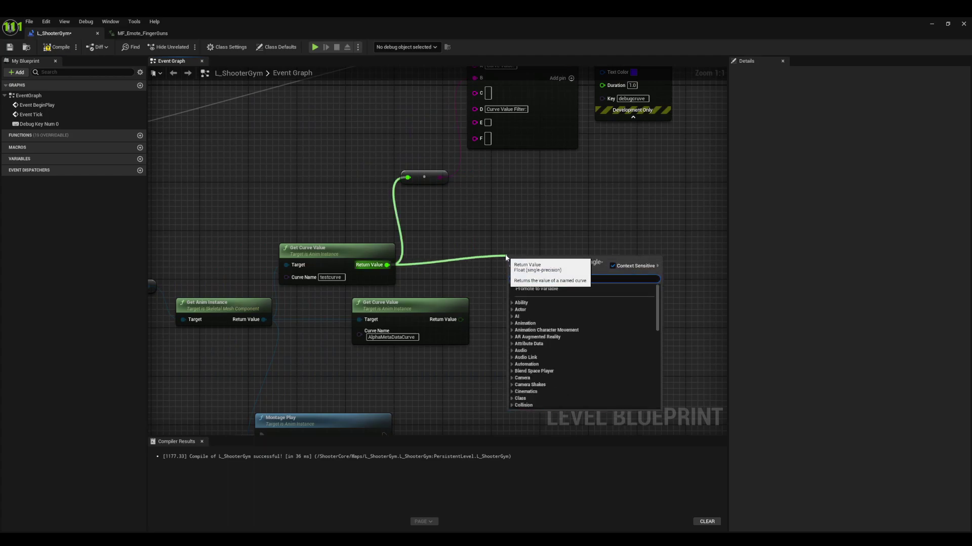
pyautogui.write('/')
pyautogui.click(532, 303)
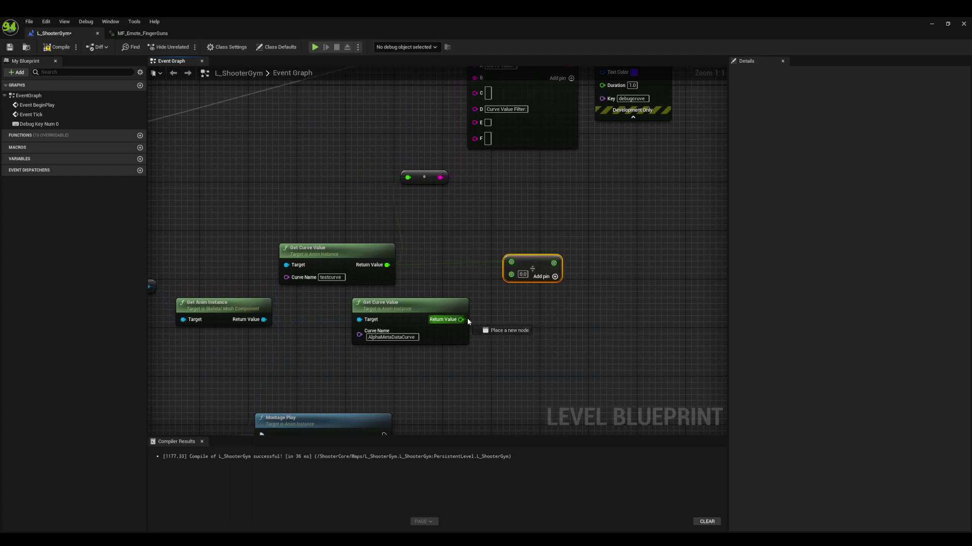
pyautogui.moveTo(503, 302); pyautogui.dragTo(516, 278)
pyautogui.moveTo(468, 324); pyautogui.dragTo(511, 275)
# - Connect the division result to input E of the Append node and reposition the resulting string conversion node below the existing one
pyautogui.moveTo(524, 244); pyautogui.dragTo(517, 294, button='right')
pyautogui.moveTo(541, 311); pyautogui.dragTo(474, 172)
pyautogui.moveTo(501, 209); pyautogui.dragTo(489, 258)
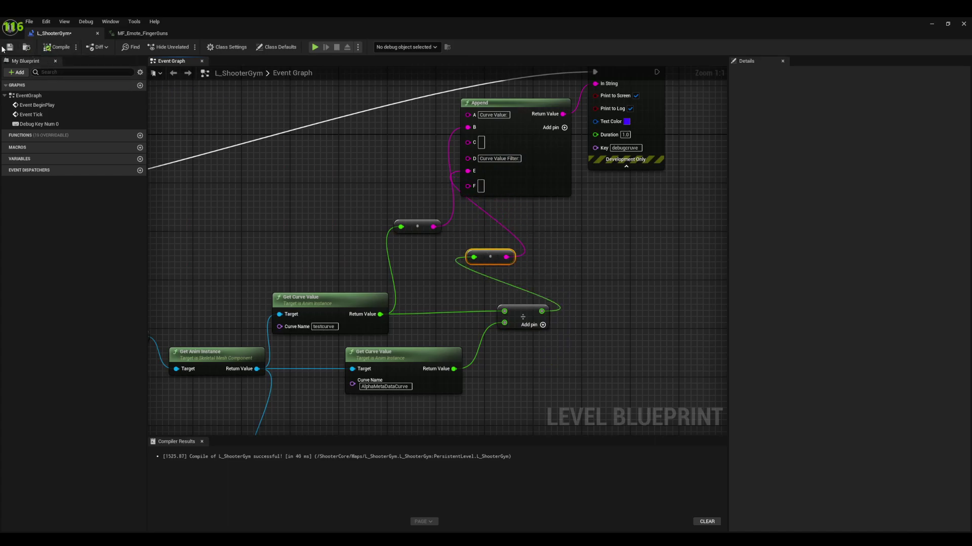
# - Minimize the blueprint window, play the L_ShooterGym level and trigger the finger guns emote to check the printed curve values
pyautogui.click(930, 24)
pyautogui.click(677, 174)
pyautogui.hotkey('alt', 'p')
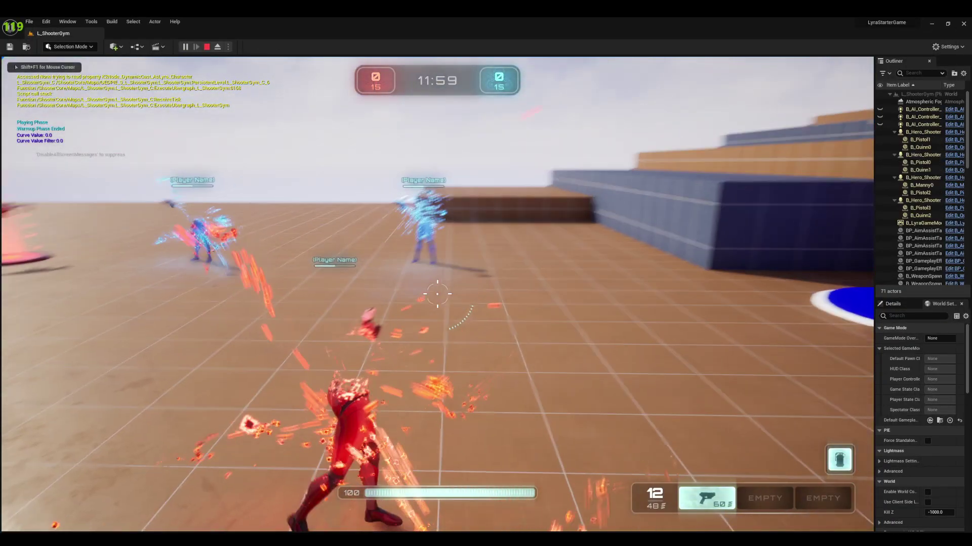
pyautogui.press('w')
pyautogui.press('s')
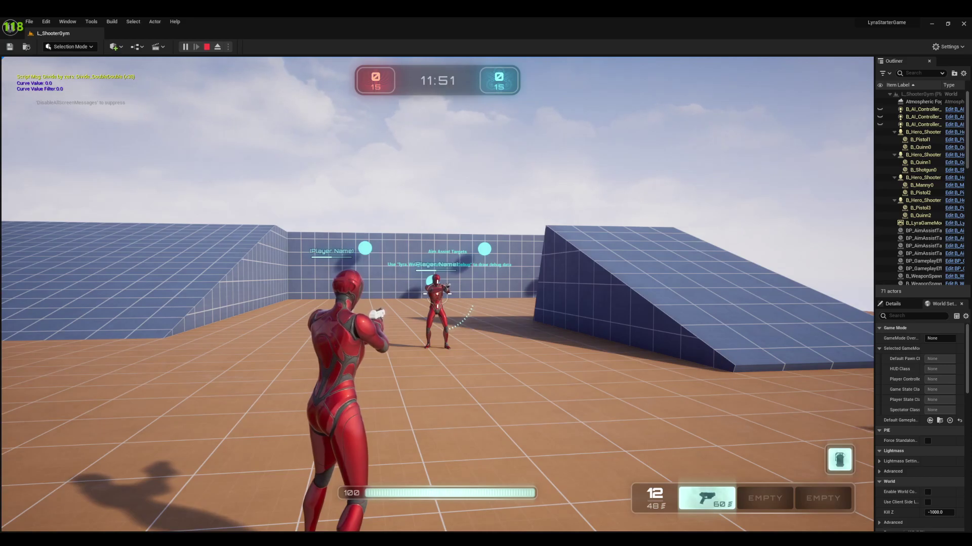
pyautogui.press('b')
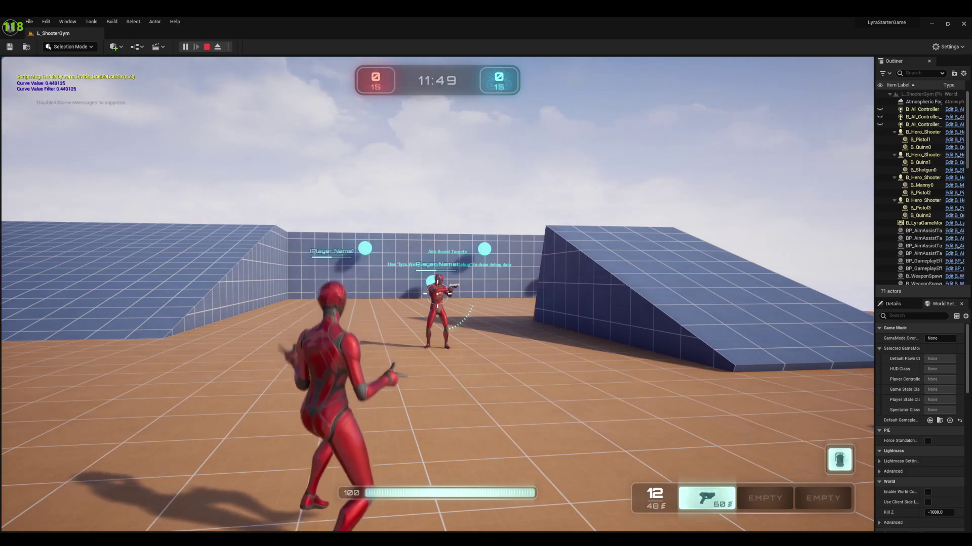